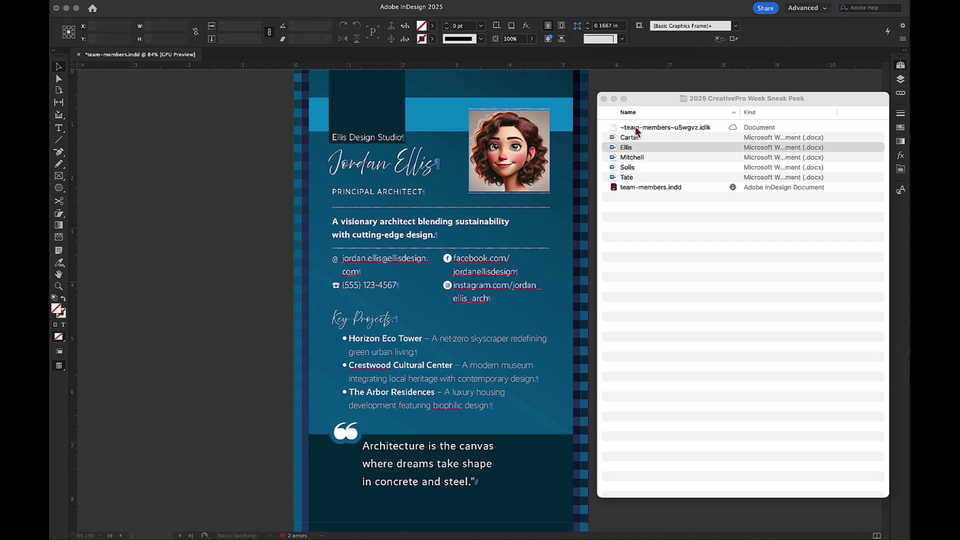
- Close the folder window and look through the team member pages, returning to the first page
click(603, 98)
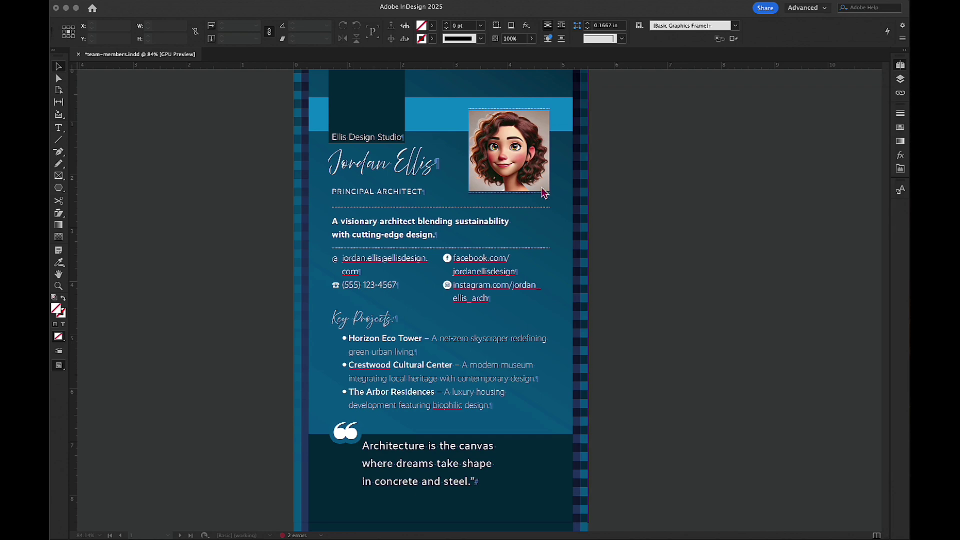
scroll(539, 189, down, 10)
scroll(542, 190, down, 20)
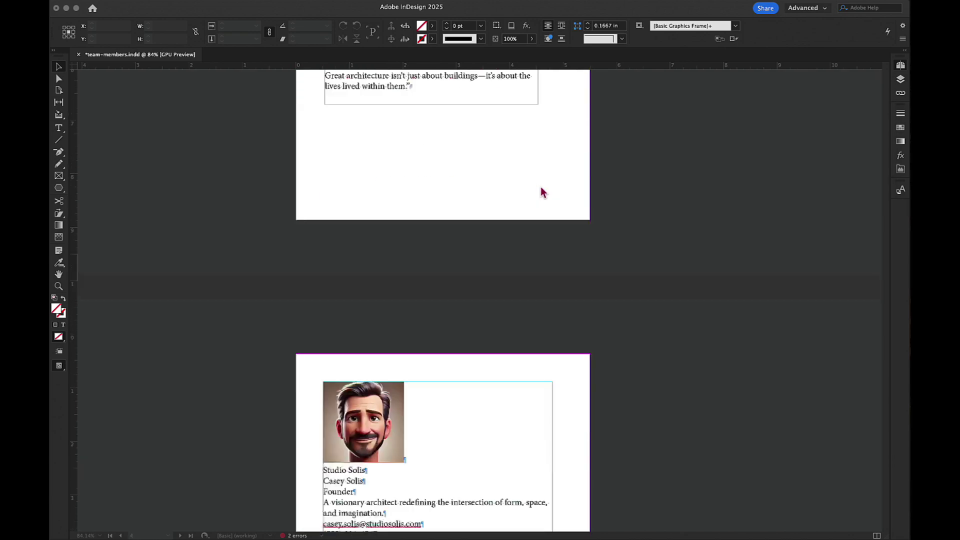
scroll(541, 190, down, 15)
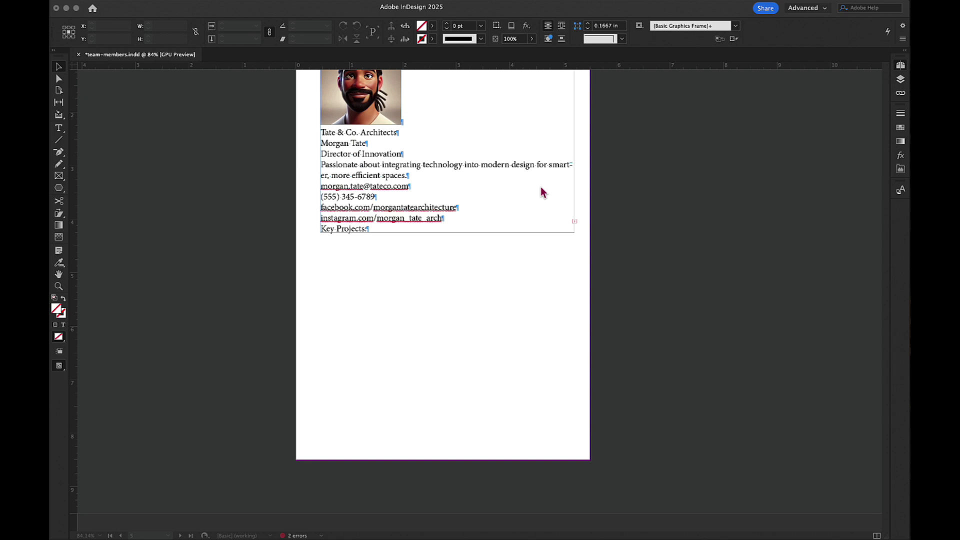
key(super+shift+Page_Up)
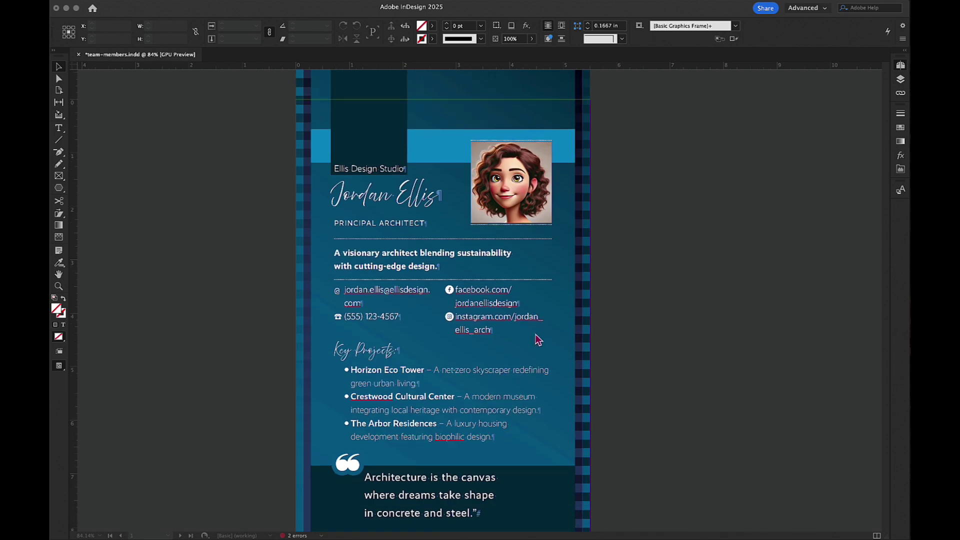
- Apply the team 2 and team 3 object styles in turn to the first page's profile text frame, leaving team 3 applied
scroll(538, 340, down, 1)
key(shift+Tab)
click(563, 337)
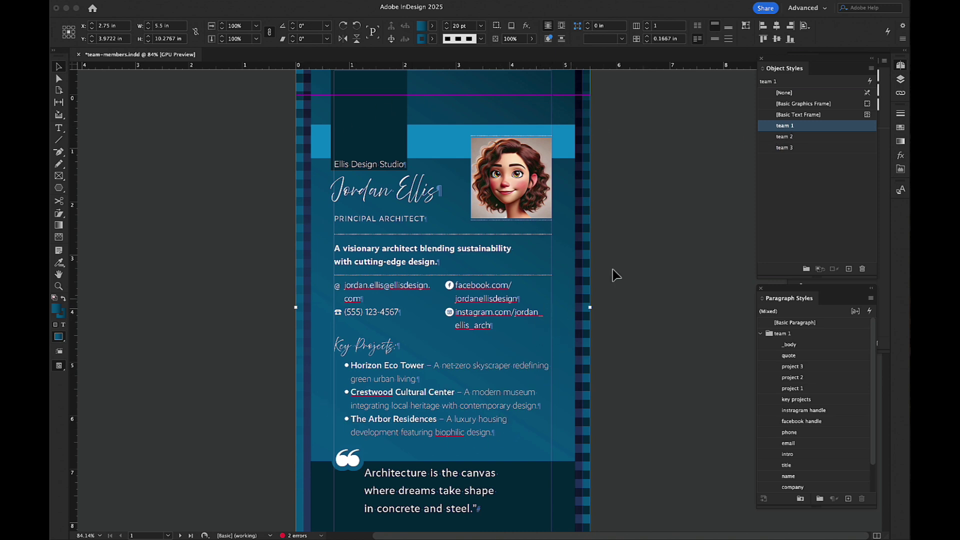
click(802, 138)
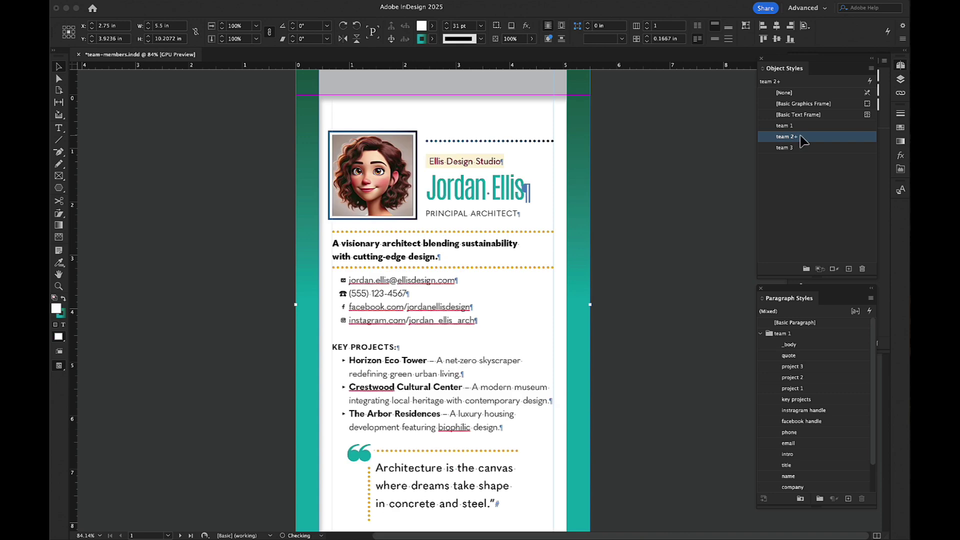
click(785, 149)
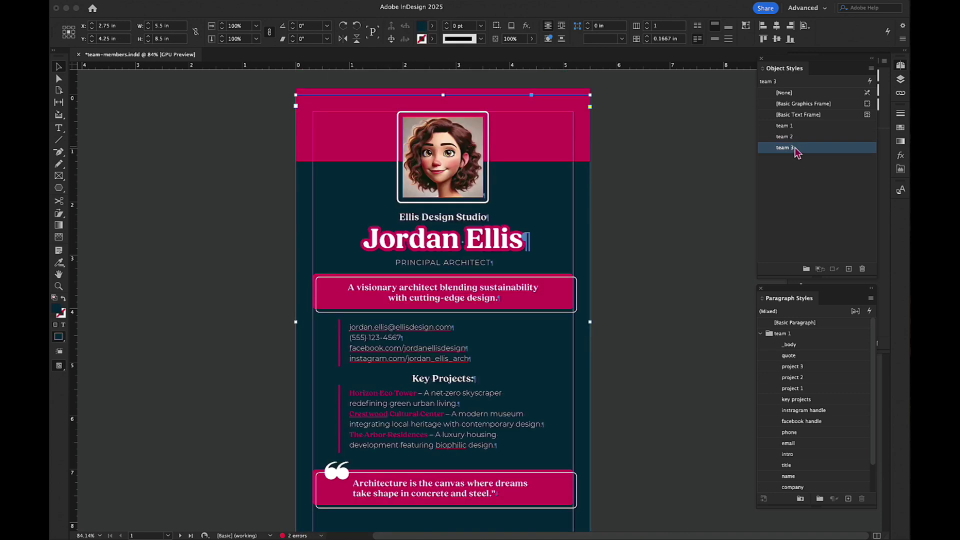
scroll(711, 188, down, 1)
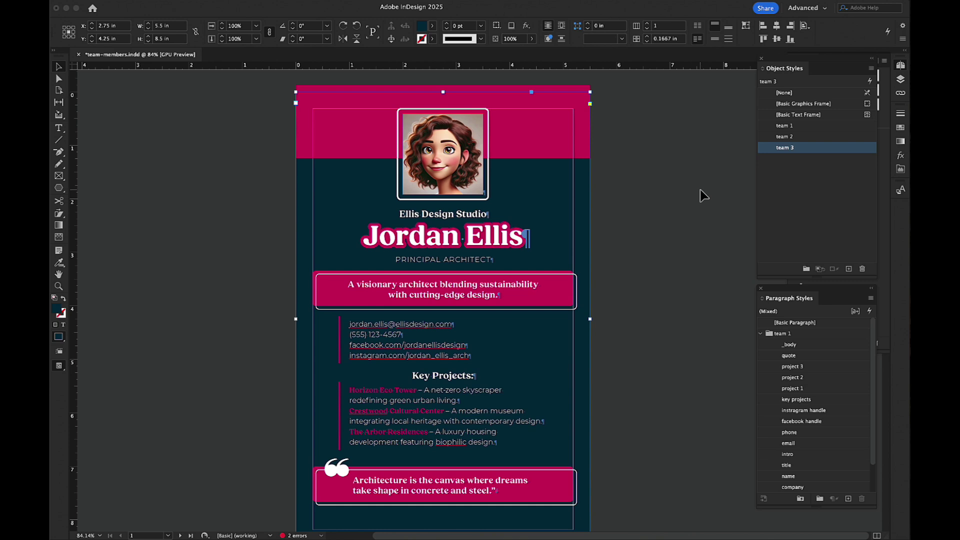
- Collapse the team 1 paragraph style group, expand team 3, and check which style the anchored photo's line uses
click(762, 334)
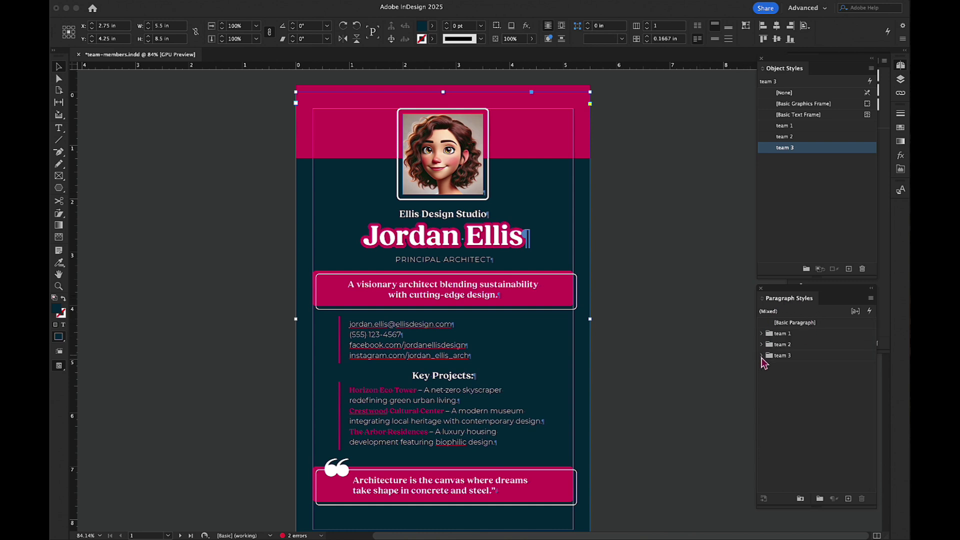
click(762, 356)
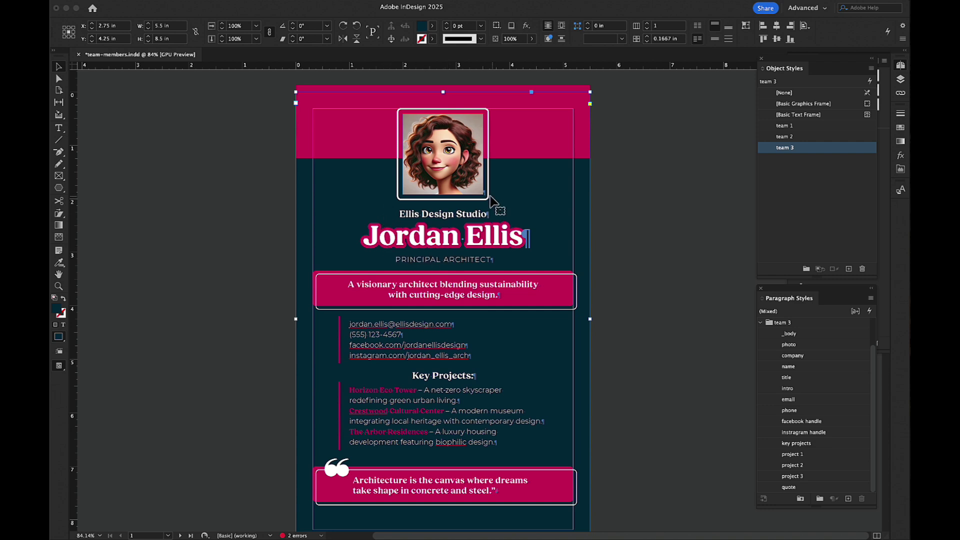
key(Return)
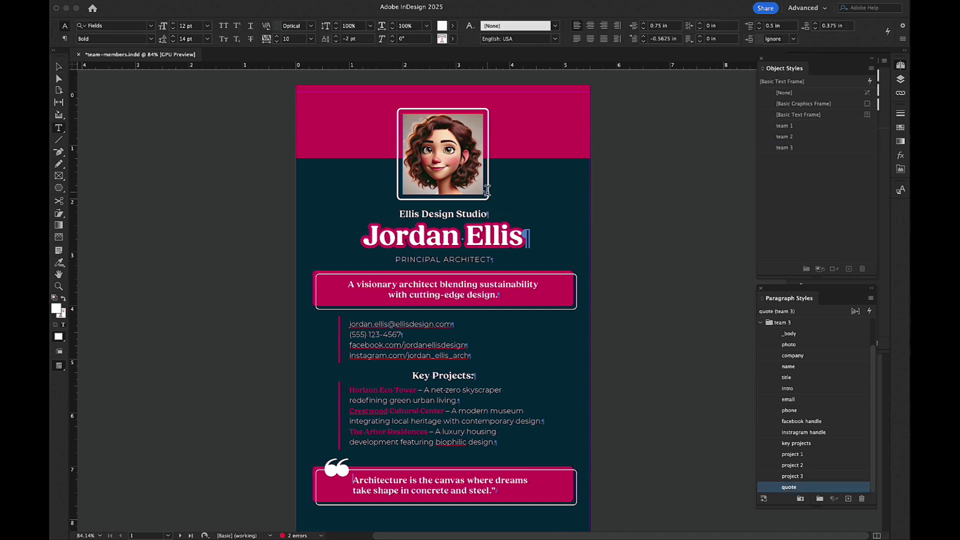
click(487, 190)
click(478, 215)
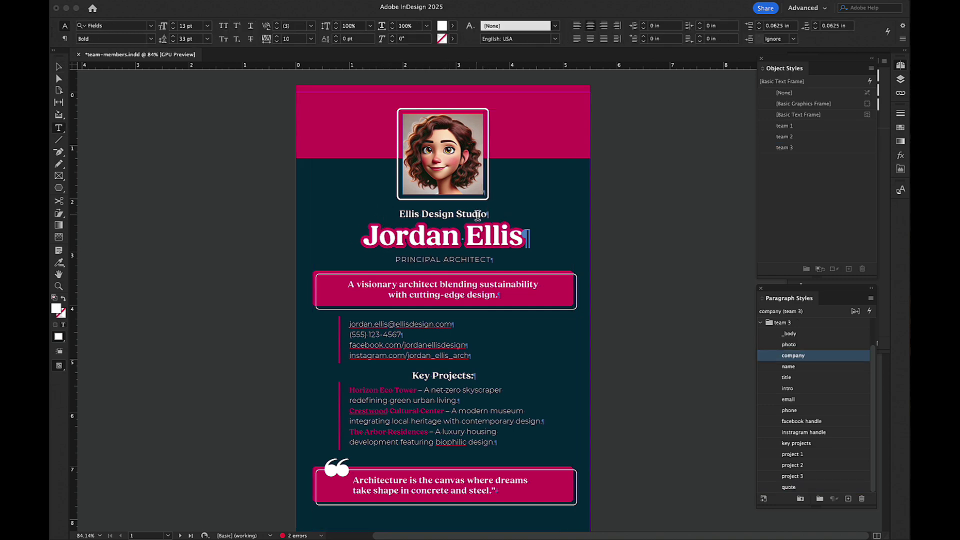
drag(487, 192, 406, 190)
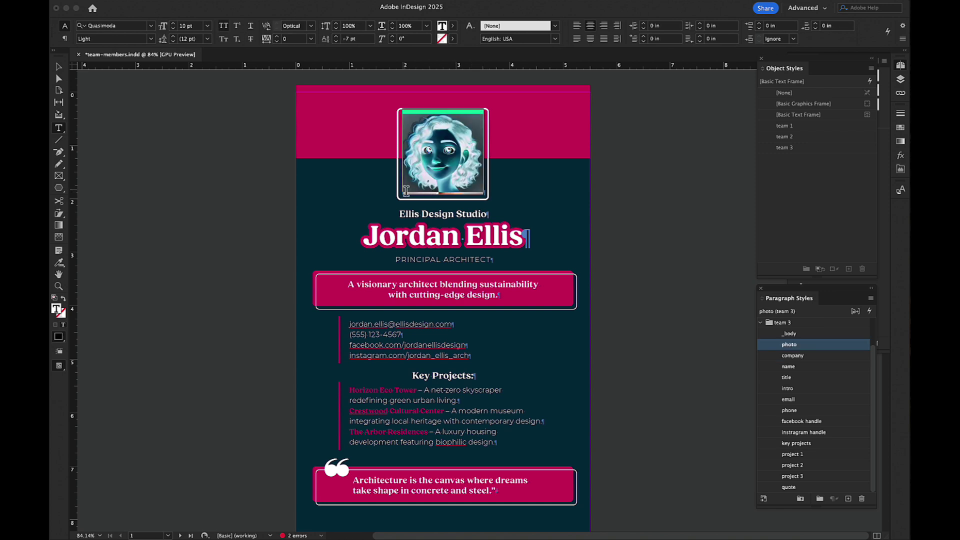
click(408, 190)
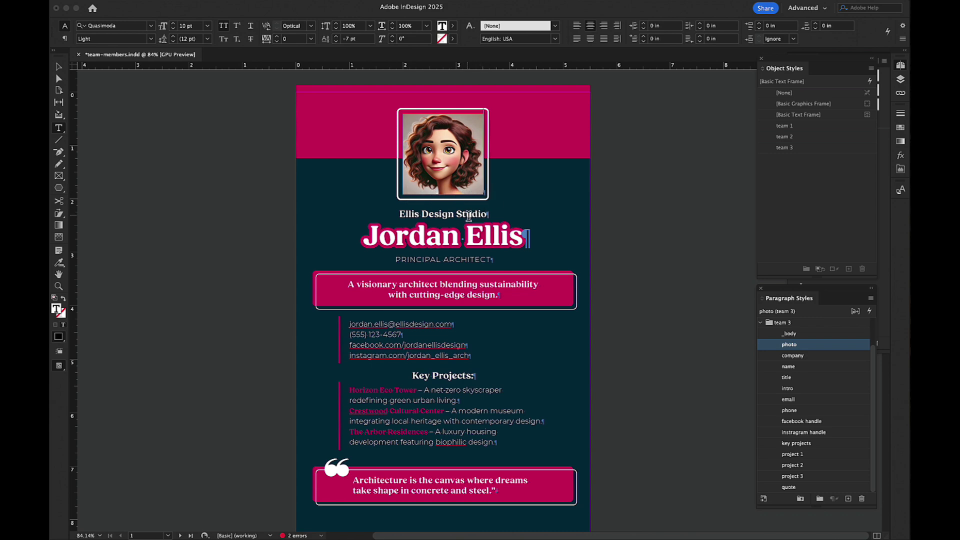
- Check which team 3 paragraph styles are applied to the company, name, title and intro lines
click(469, 216)
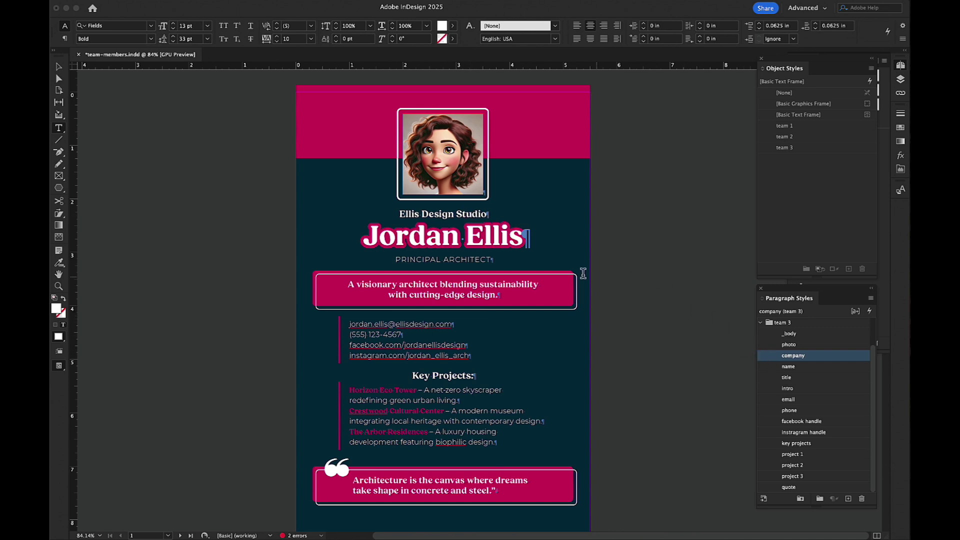
click(501, 234)
click(455, 260)
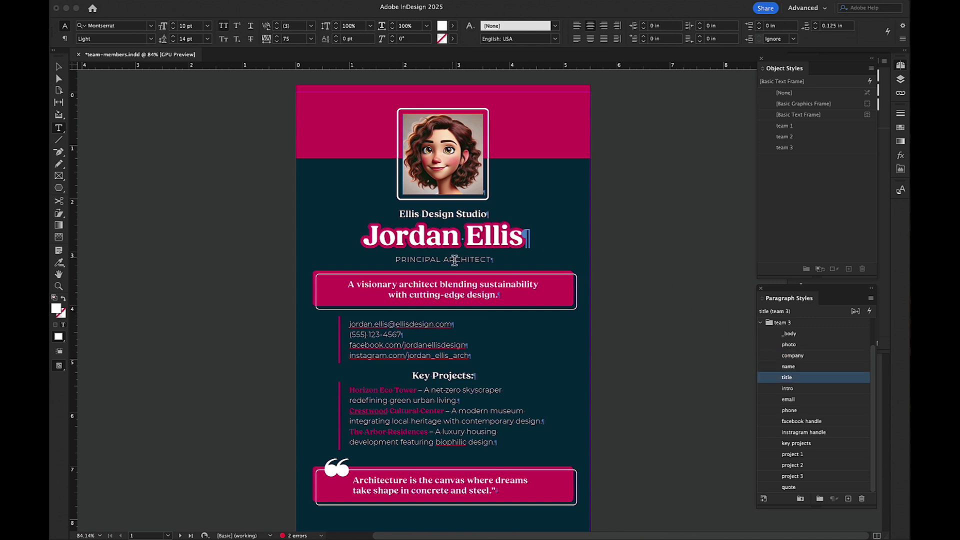
click(455, 284)
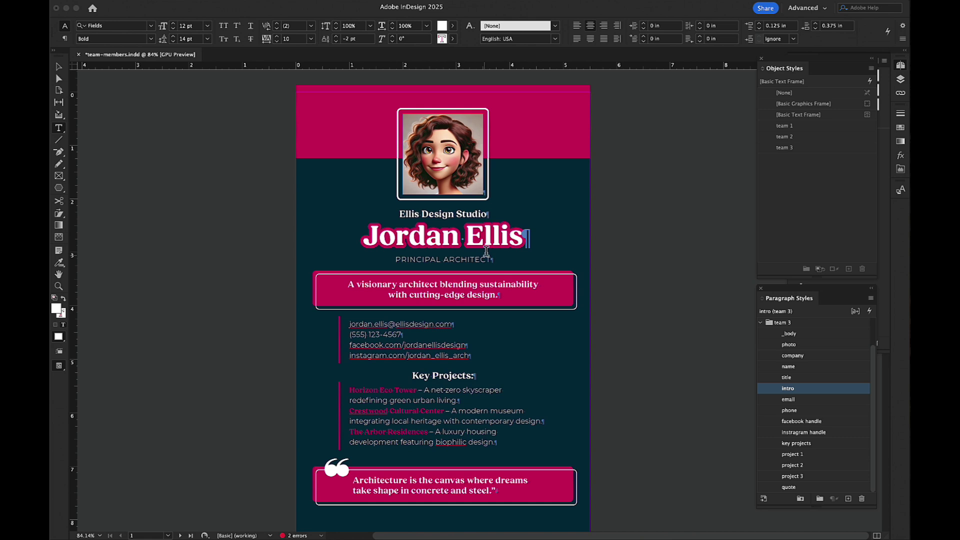
- Try Left and Right alignment in the team 3 photo paragraph style with preview, and set it back to Center
click(484, 190)
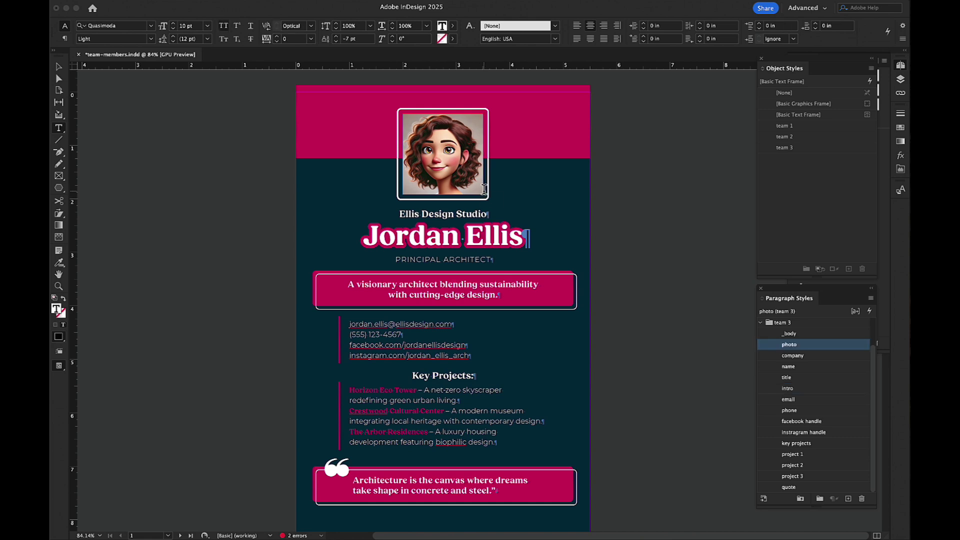
right_click(788, 348)
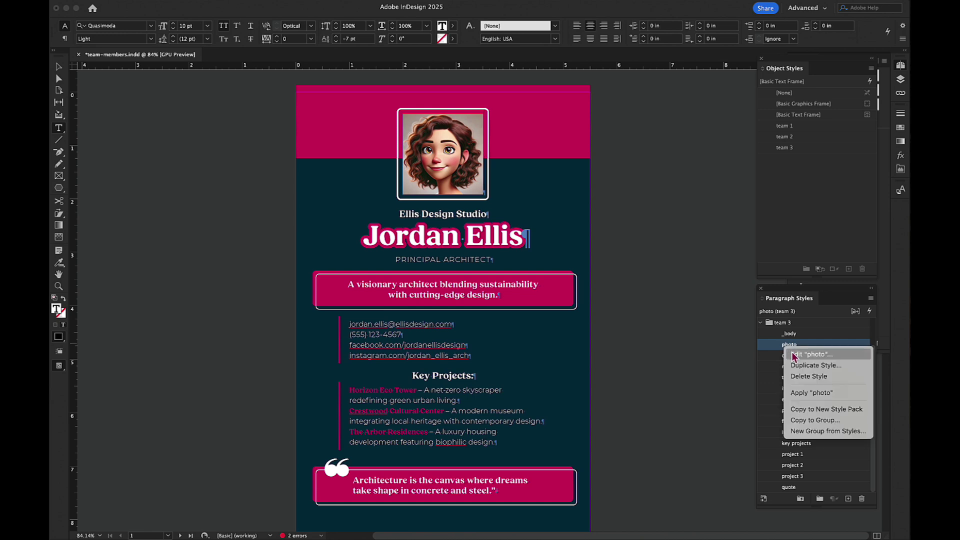
click(796, 353)
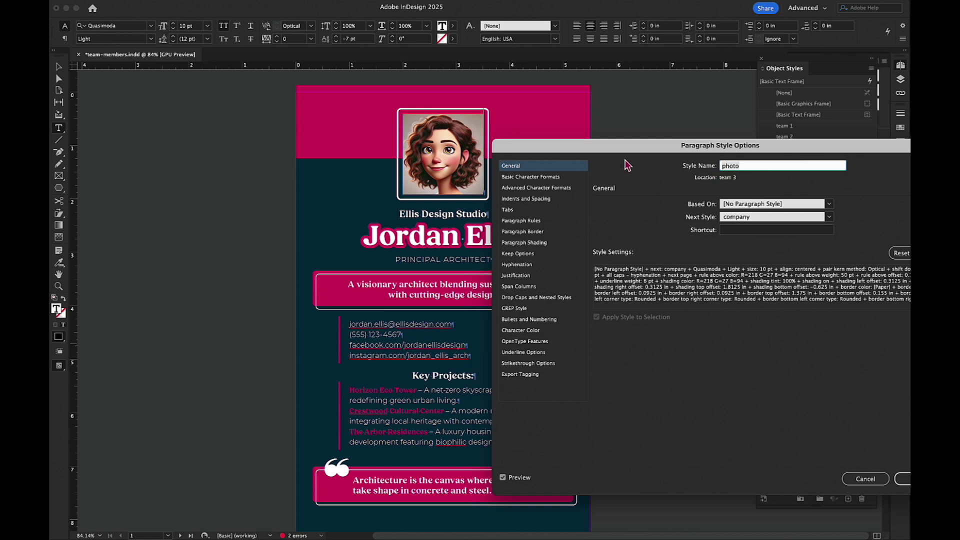
click(513, 200)
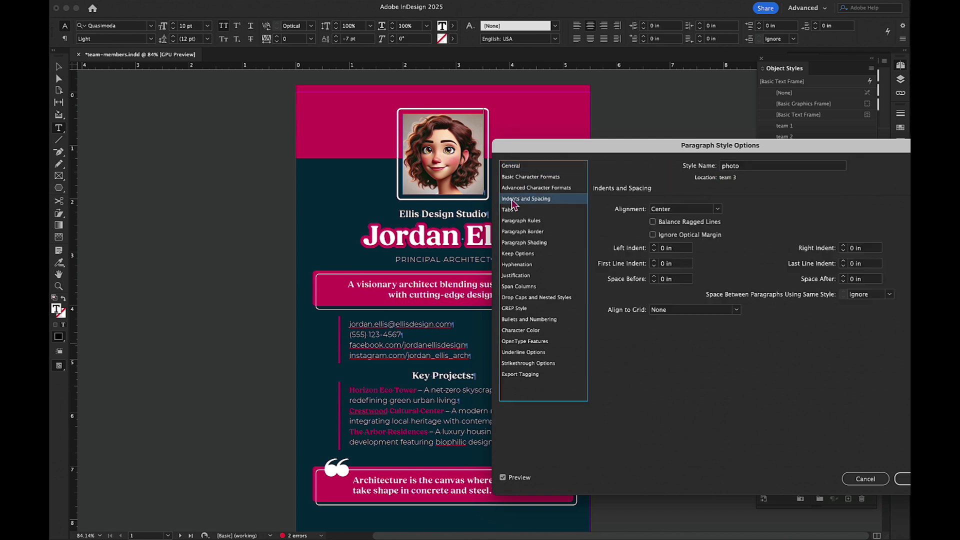
click(686, 211)
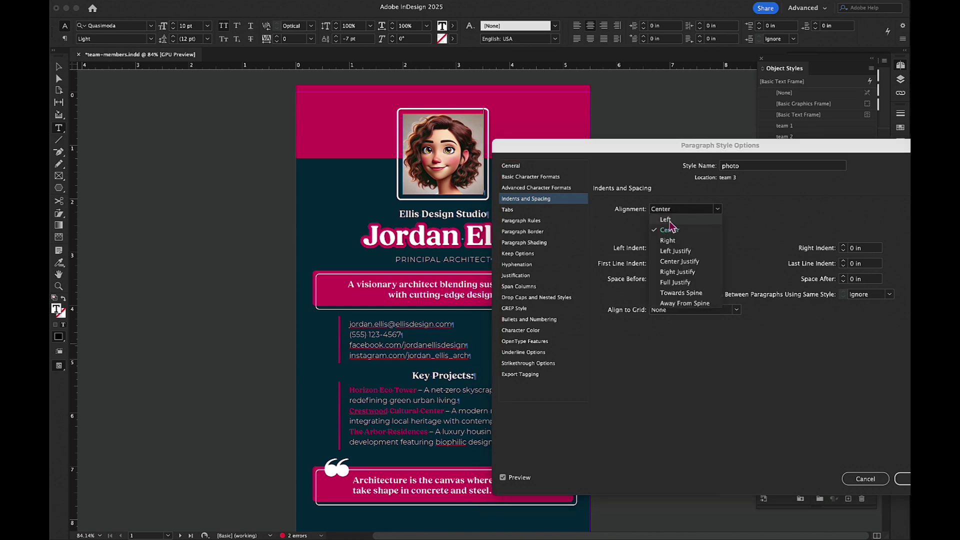
click(666, 221)
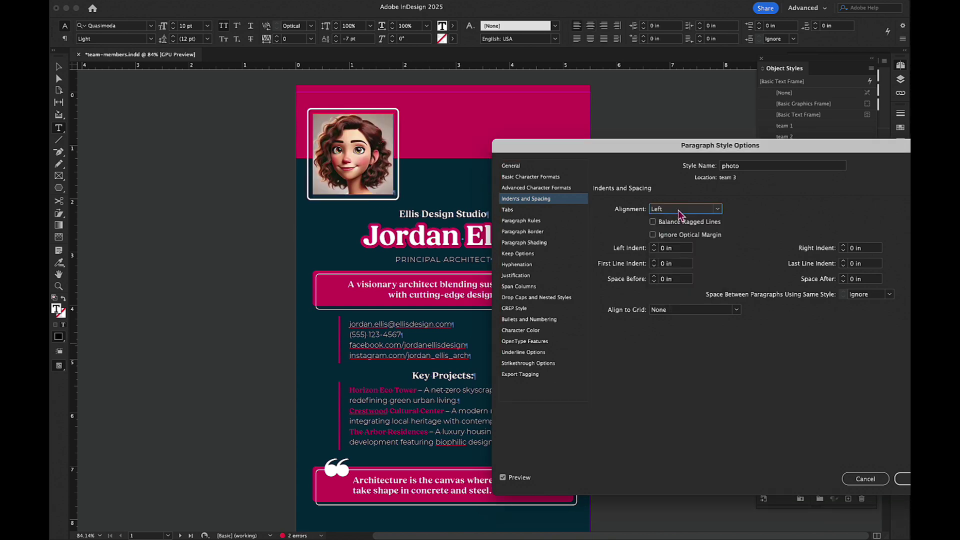
click(680, 210)
click(677, 240)
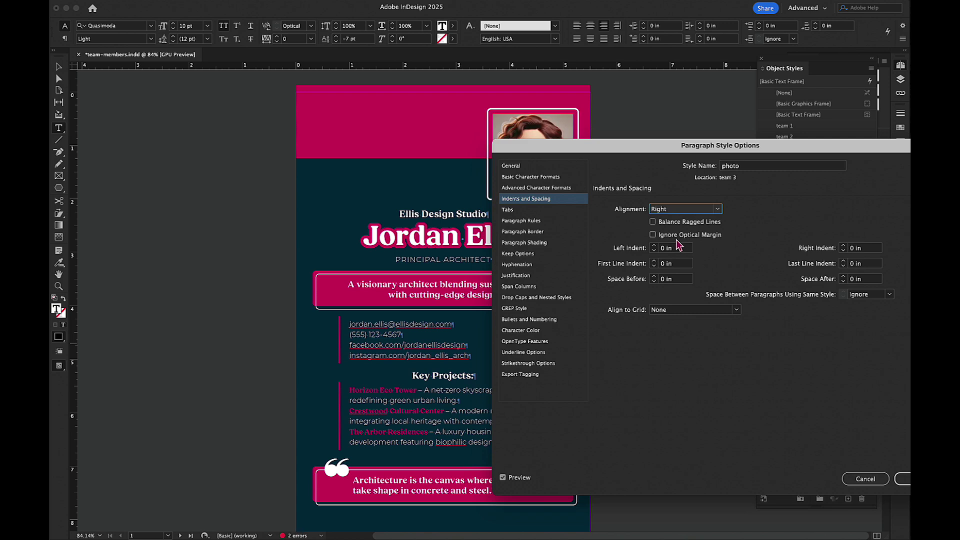
click(684, 210)
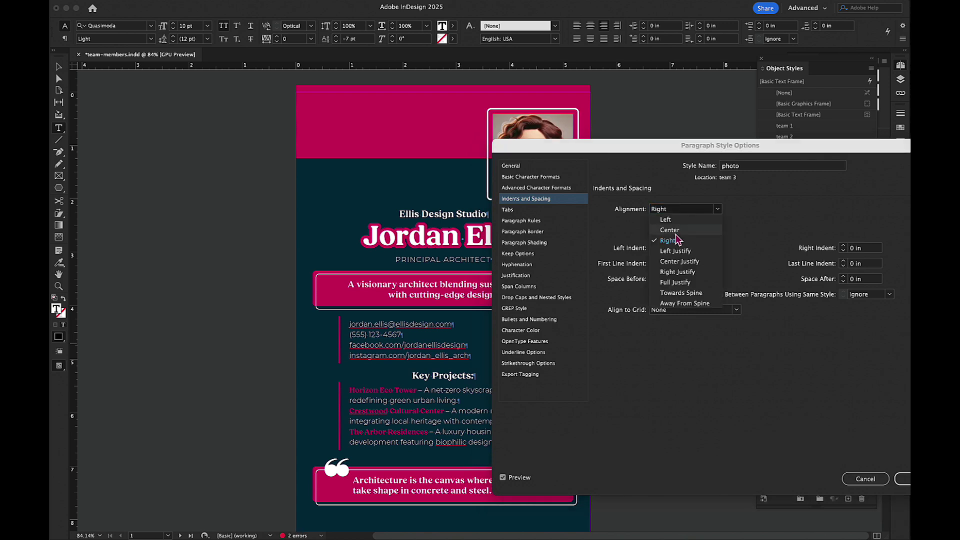
click(674, 231)
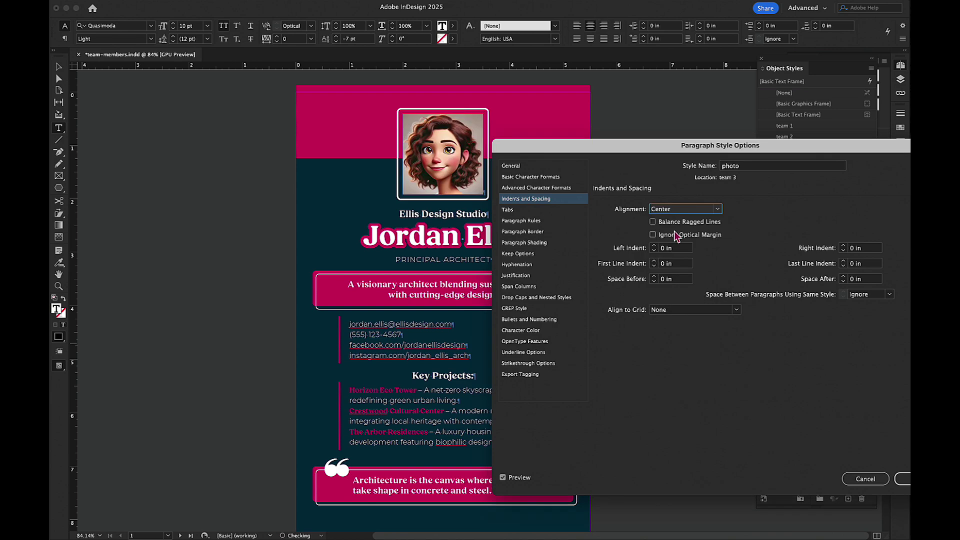
- Toggle the photo style's paragraph border off and on to compare the photo with and without its frame
click(533, 235)
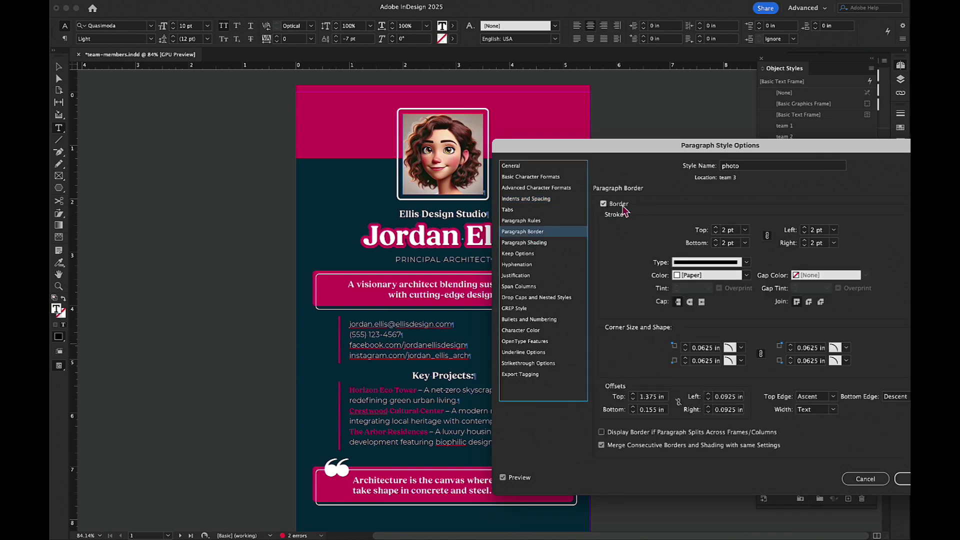
click(604, 204)
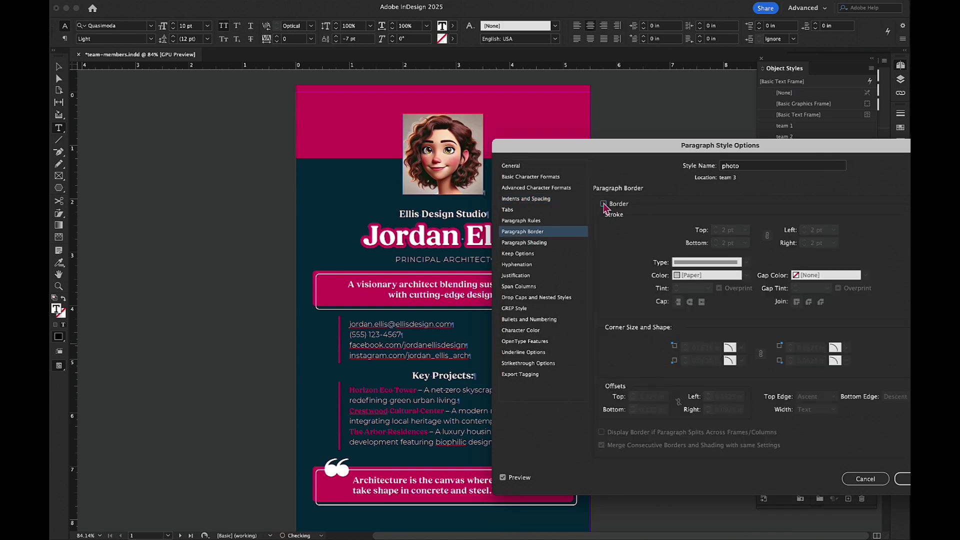
click(603, 204)
click(604, 205)
click(604, 204)
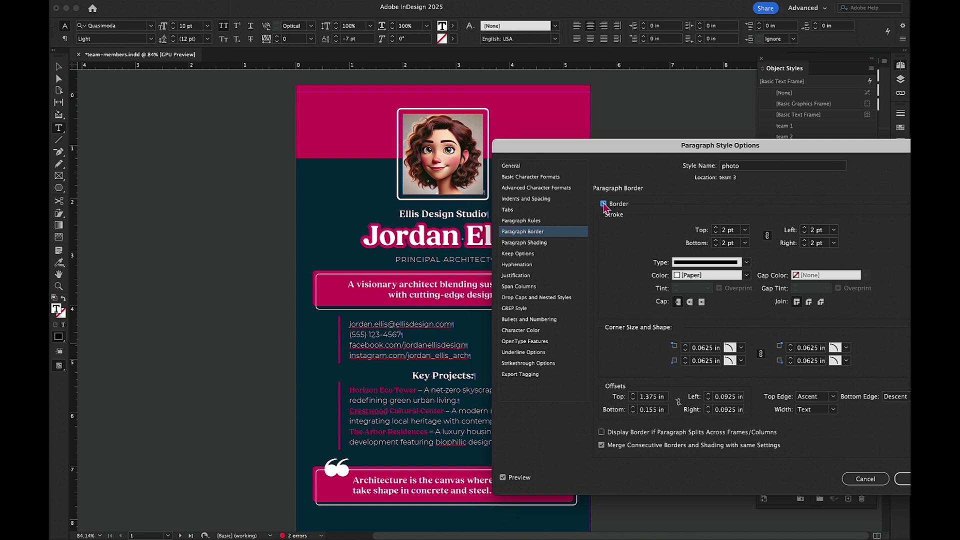
- Toggle the photo style's paragraph shading off and back on, accept the style options, and leave text editing
click(521, 244)
click(604, 204)
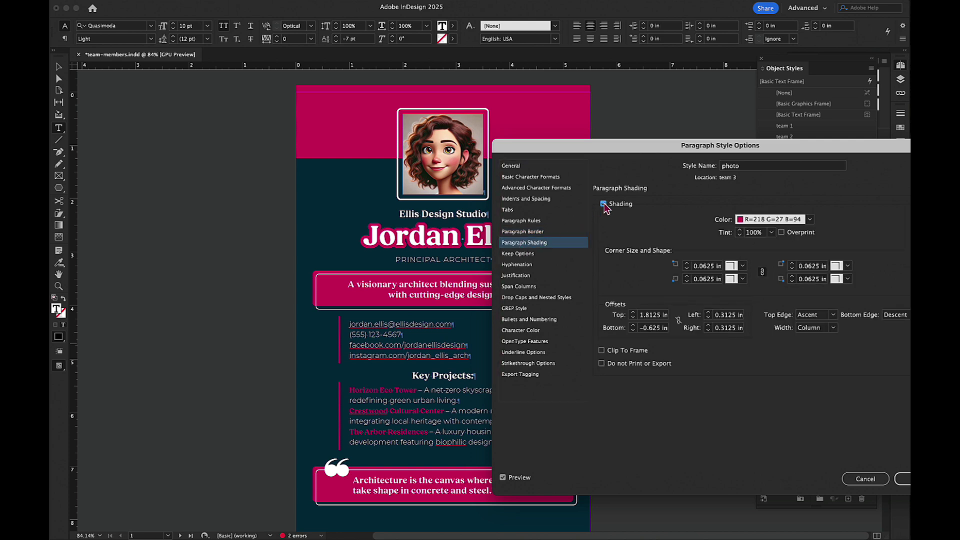
click(603, 205)
click(604, 204)
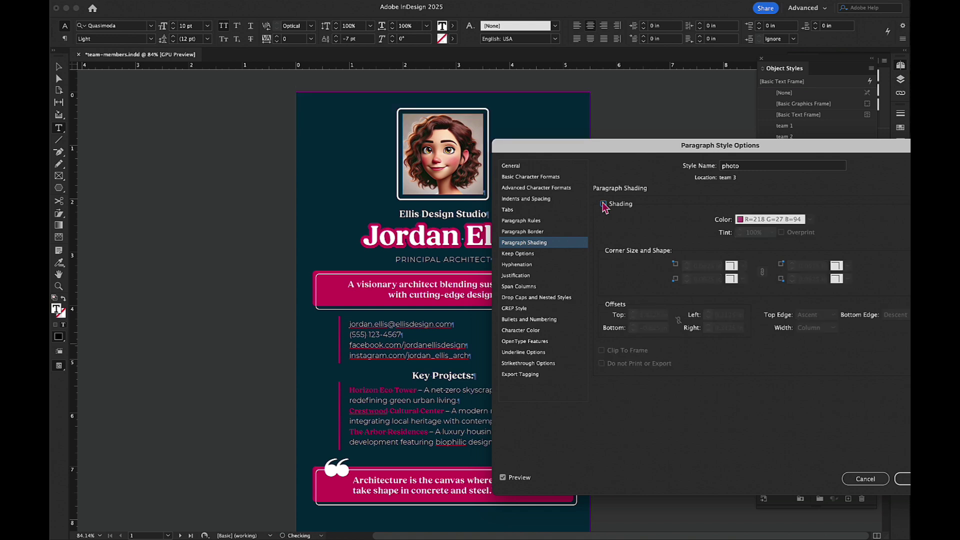
click(603, 204)
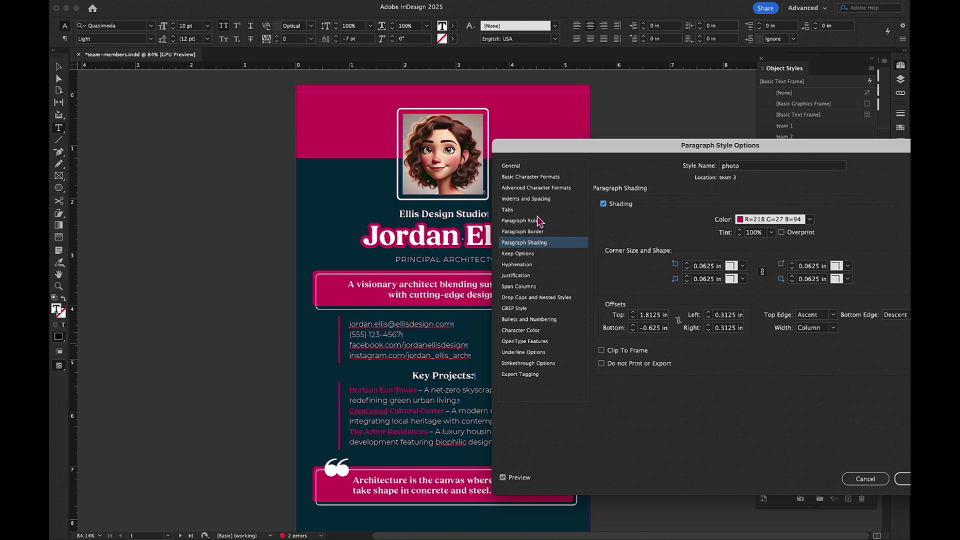
drag(556, 153, 518, 138)
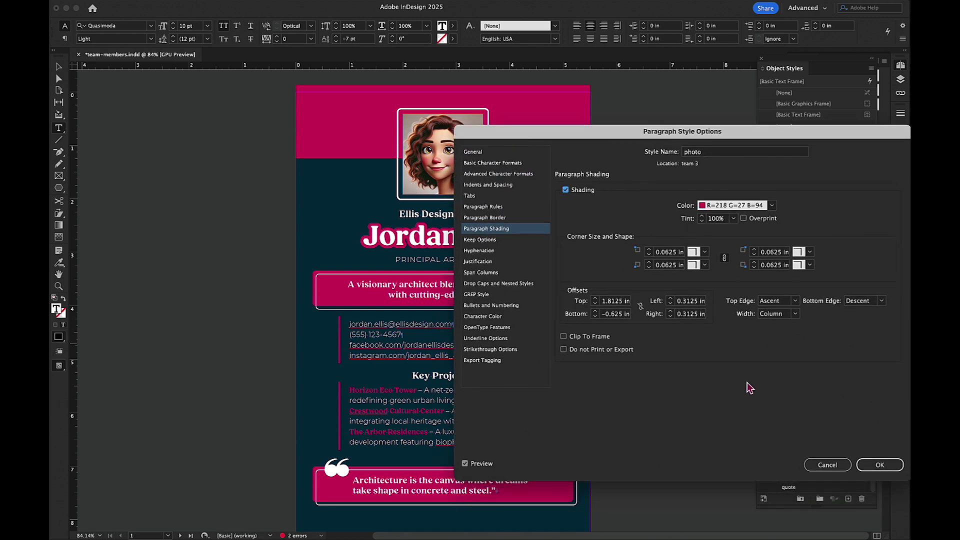
click(870, 466)
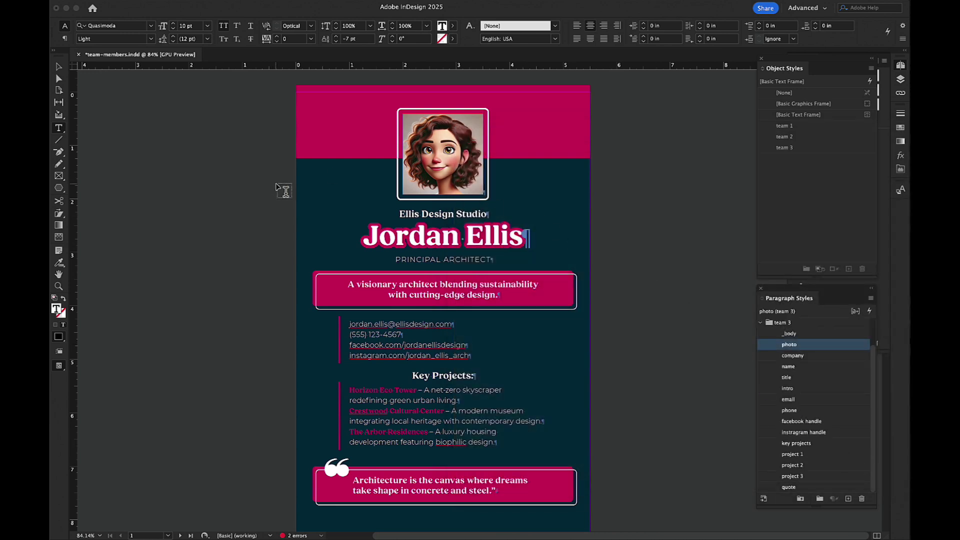
key(Escape)
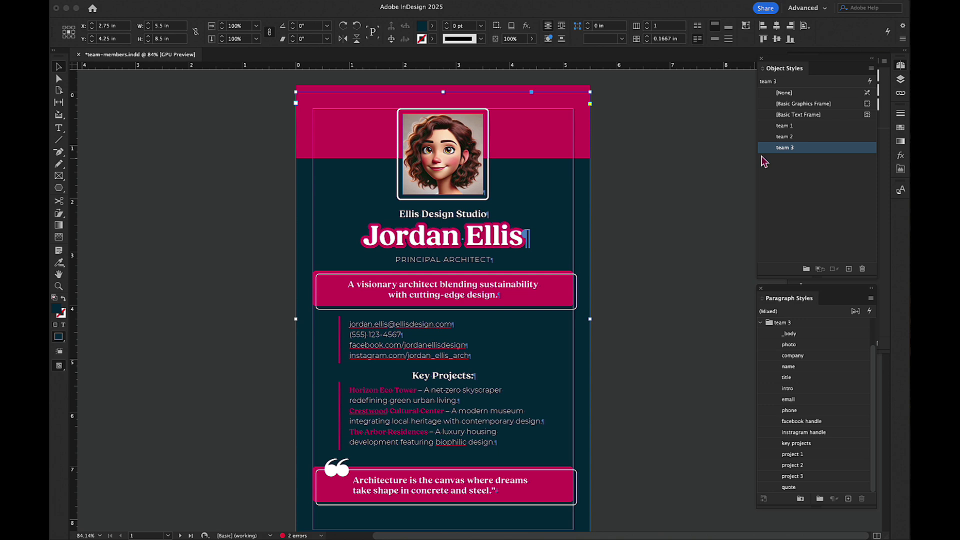
- Review the team 3 object style's fill, text frame general and paragraph style settings, including Apply Next Style, and accept the options
right_click(780, 150)
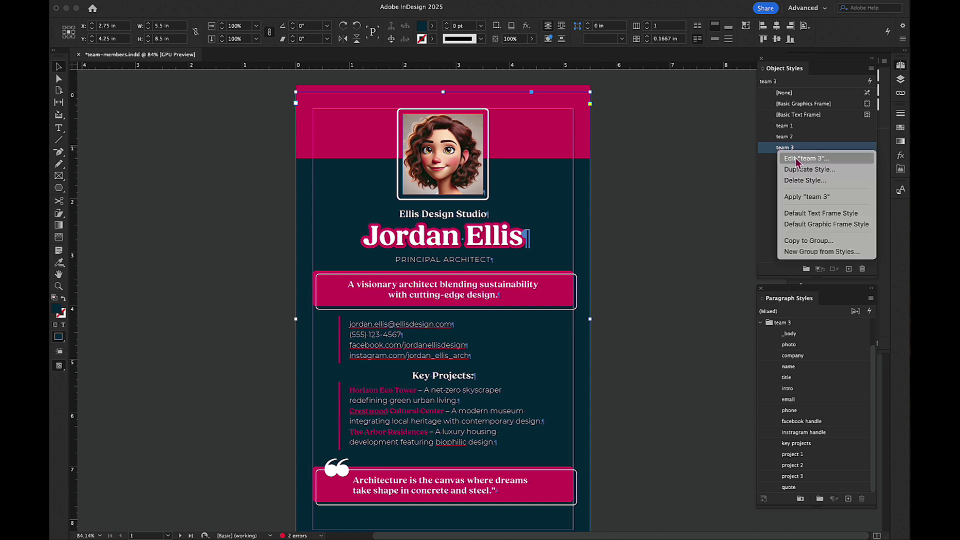
click(797, 160)
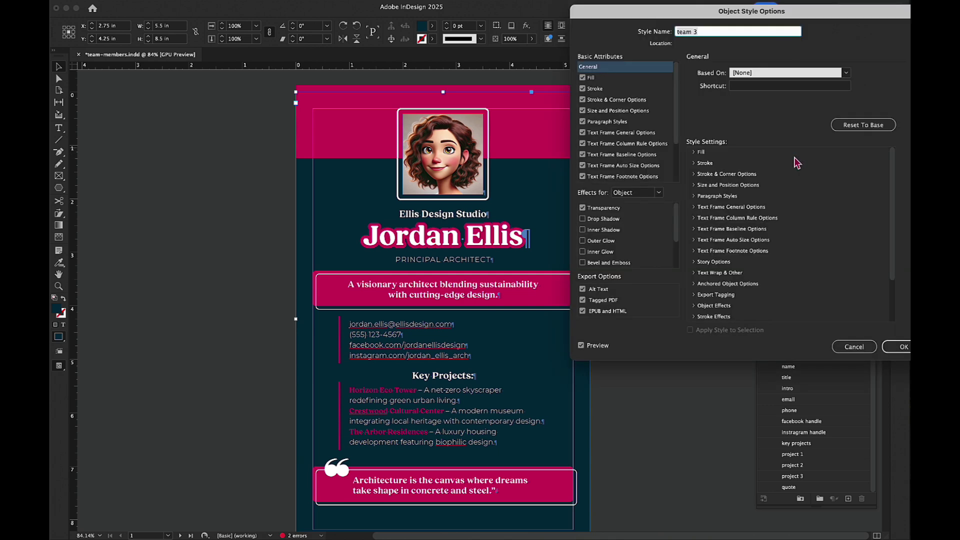
click(597, 78)
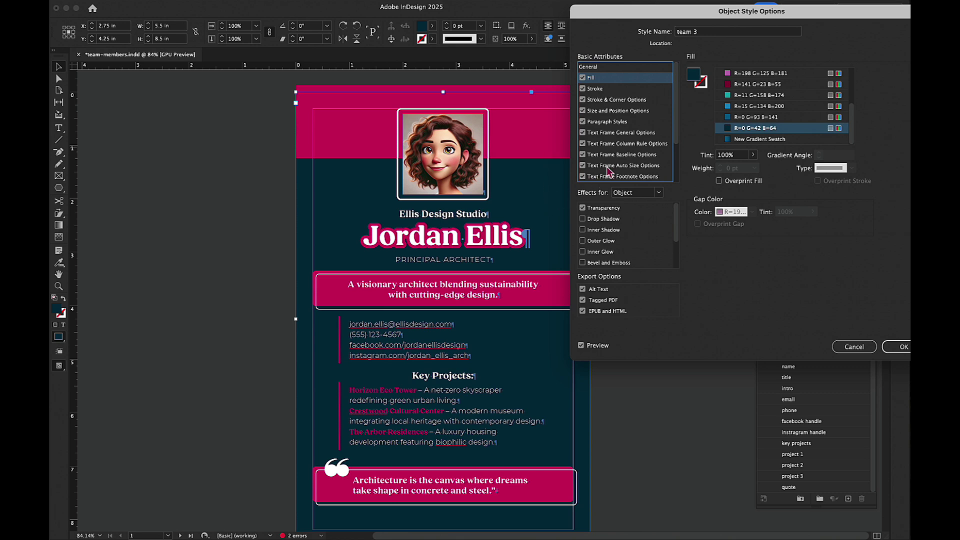
click(632, 133)
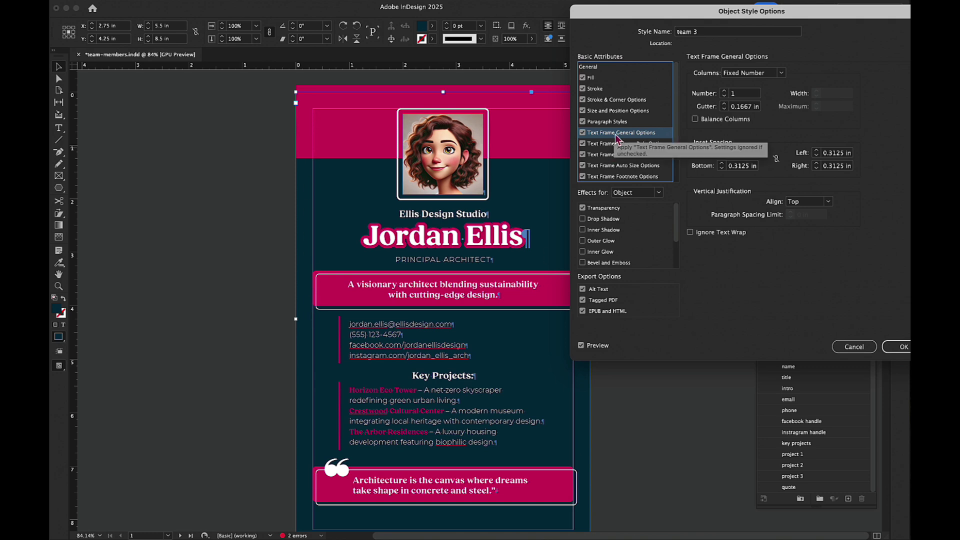
click(607, 121)
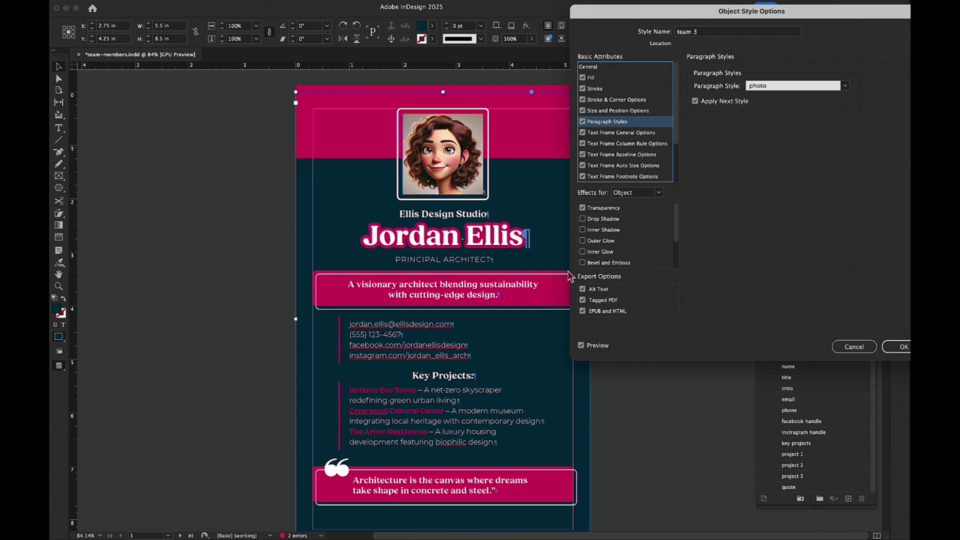
click(897, 347)
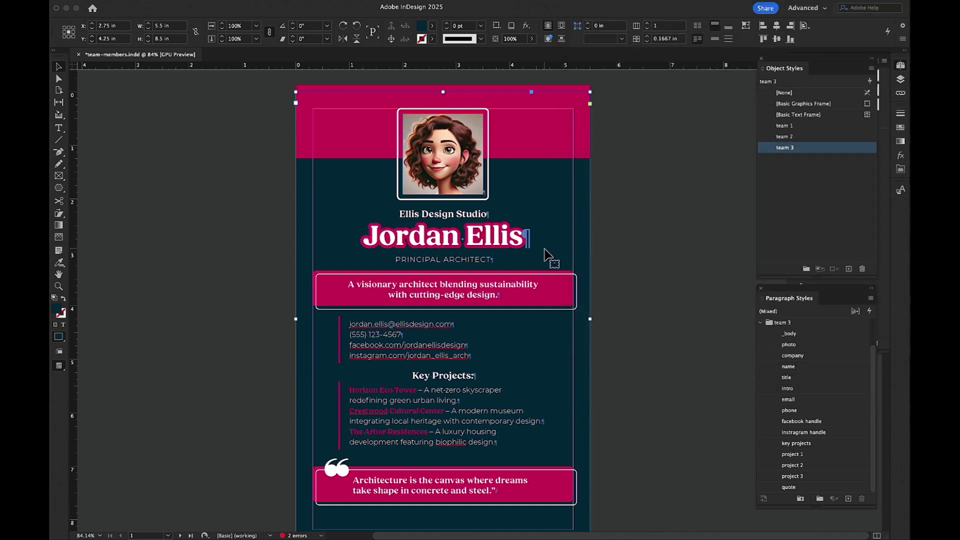
- Apply the team 1 object style to the unformatted Carter & Partners profile text frame on page 2
scroll(553, 264, down, 10)
scroll(545, 250, down, 2)
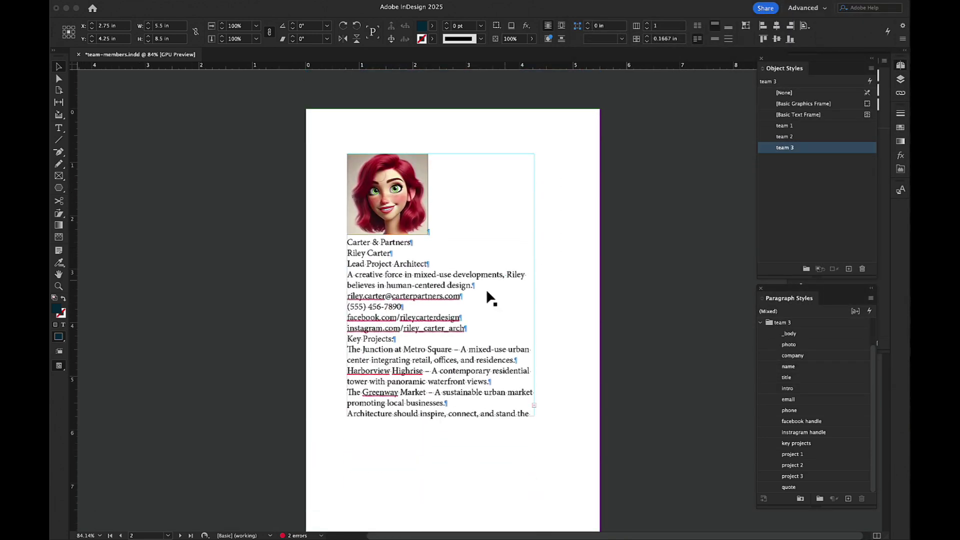
click(478, 301)
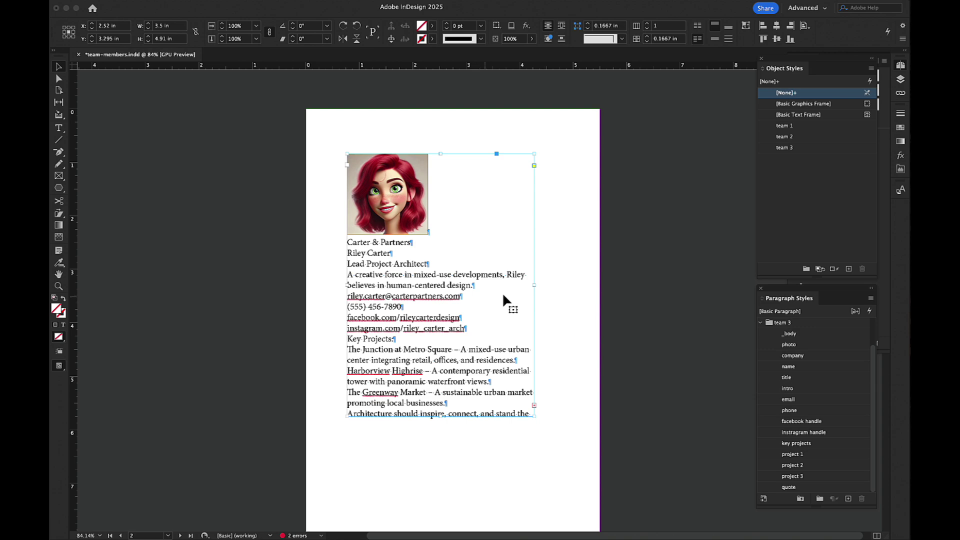
click(784, 127)
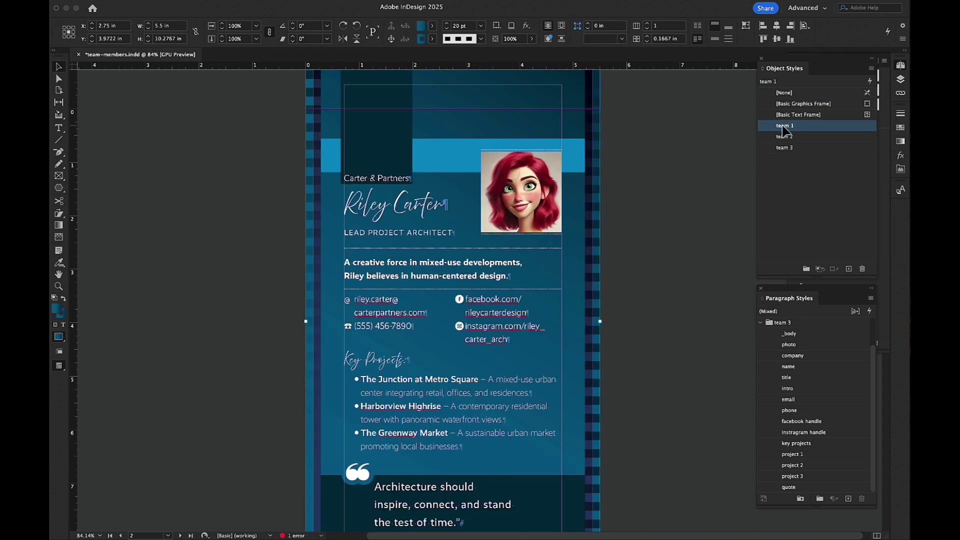
- Apply the team 2 object style to the Urban Form Architects profile text frame on page 3
scroll(555, 168, down, 10)
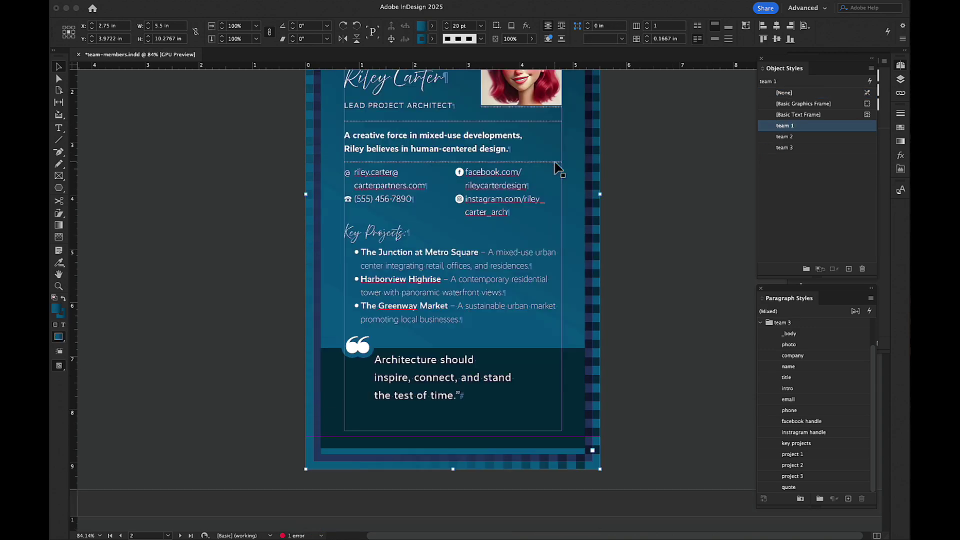
click(537, 242)
click(785, 137)
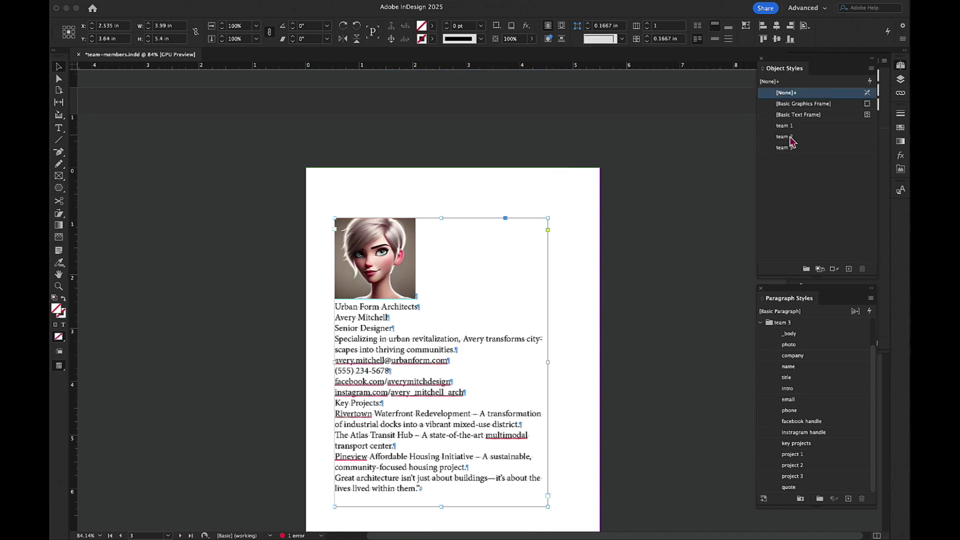
- Apply the team 3 object style to the Studio Solis profile text frame on page 4
scroll(595, 165, down, 10)
scroll(595, 165, down, 10)
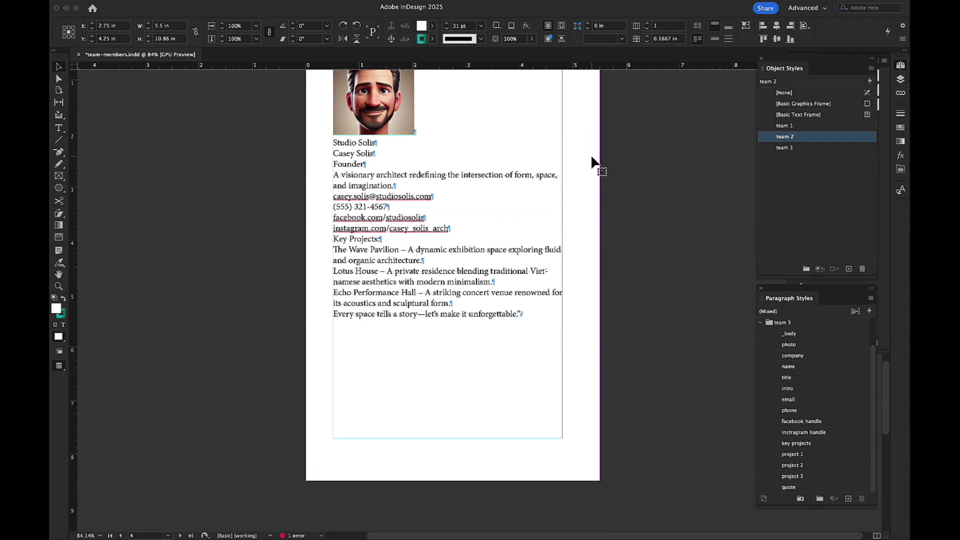
click(554, 167)
click(784, 147)
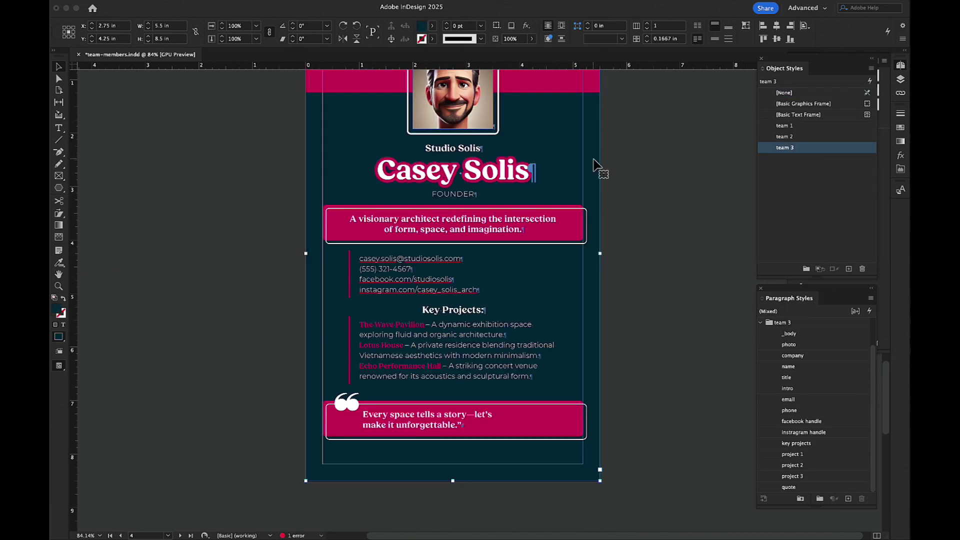
- Apply the team 1 object style to the Tate & Co. Architects frame on page 5 and collapse the team 3 paragraph style group
scroll(599, 167, down, 10)
click(549, 236)
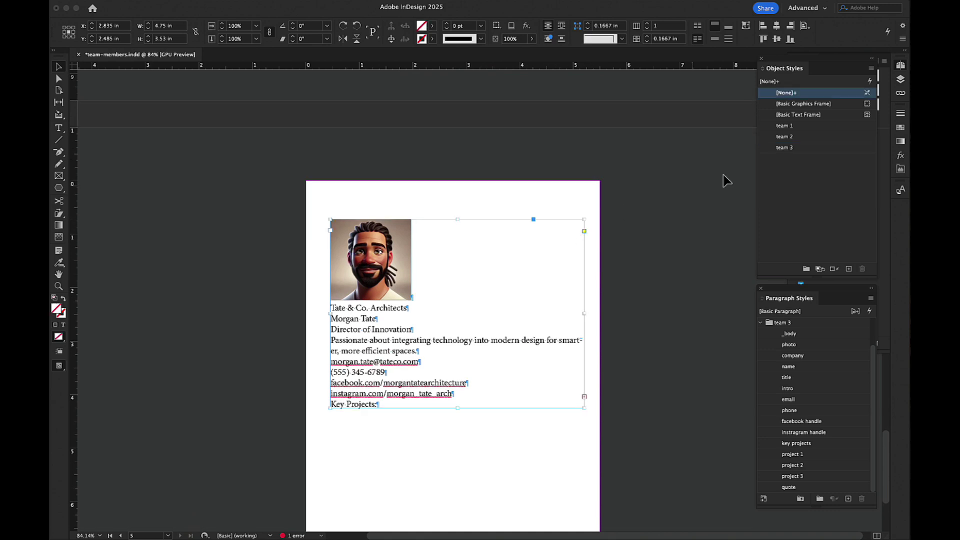
click(796, 126)
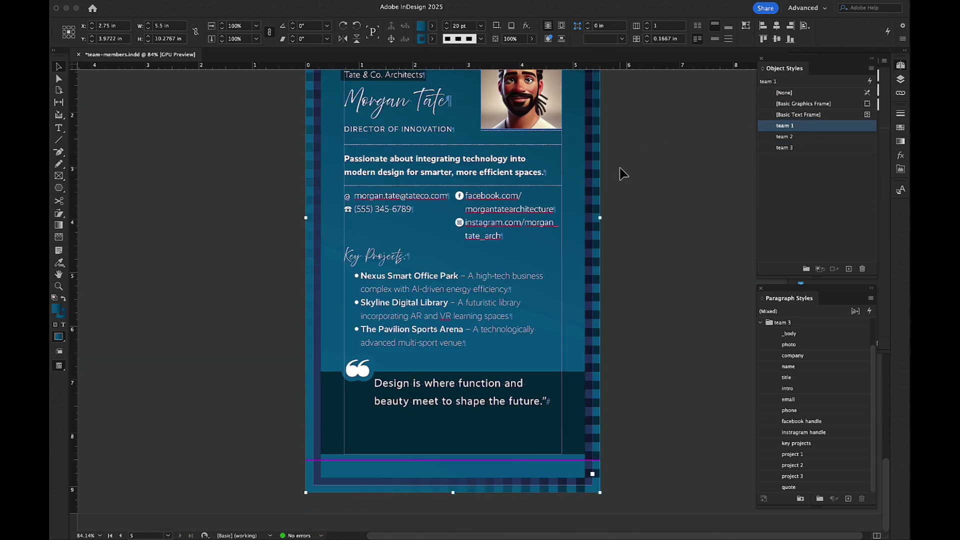
scroll(621, 173, up, 2)
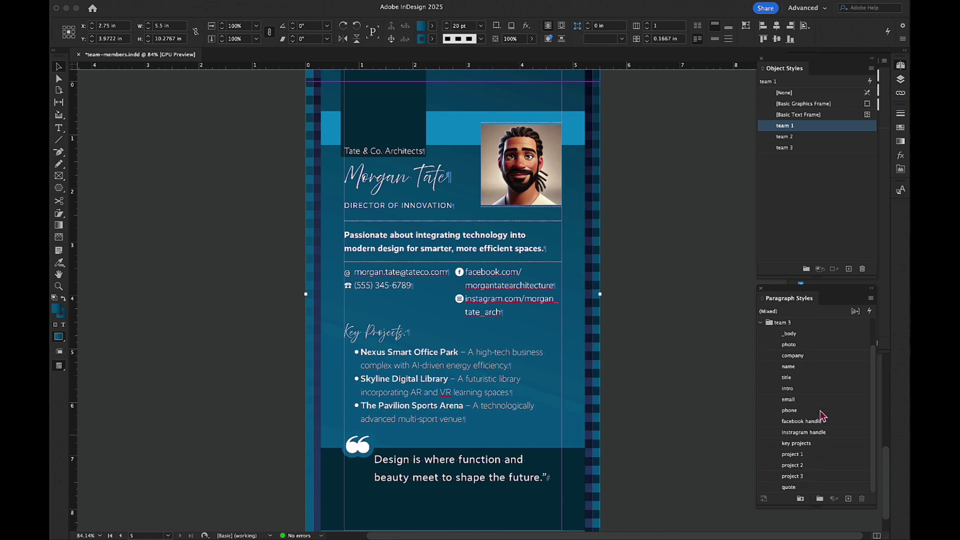
click(761, 322)
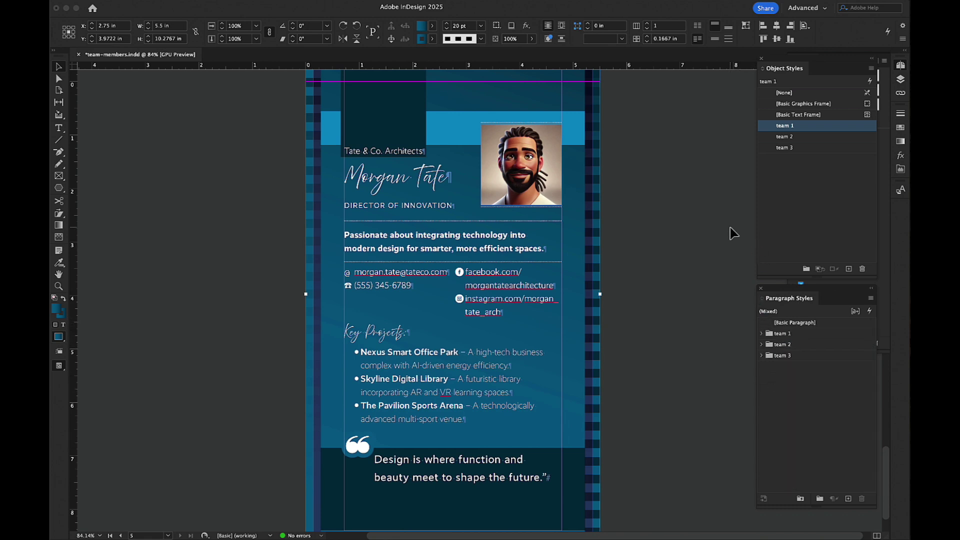